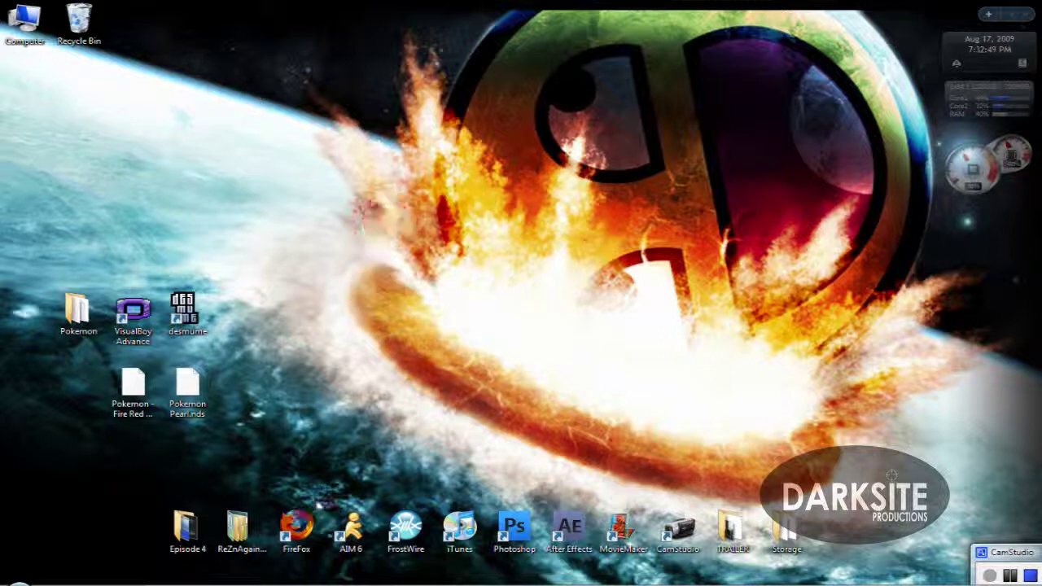
# Step: Launch Firefox from the desktop dock shortcut
pyautogui.doubleClick(294, 531)
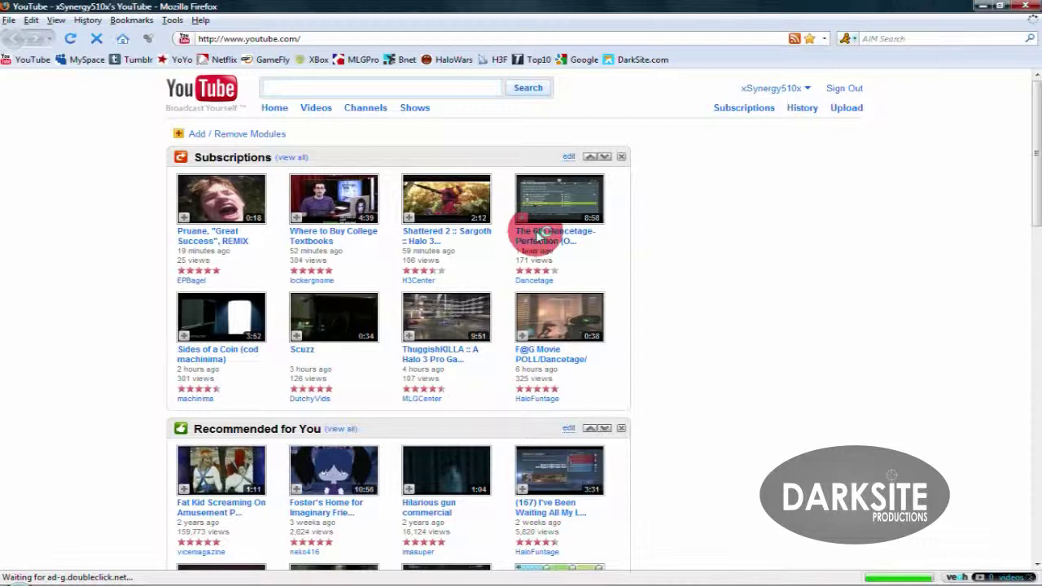
# Step: Search Google for 'visual boy advanced' and open the VisualBoyAdvance Homepage result
pyautogui.click(576, 62)
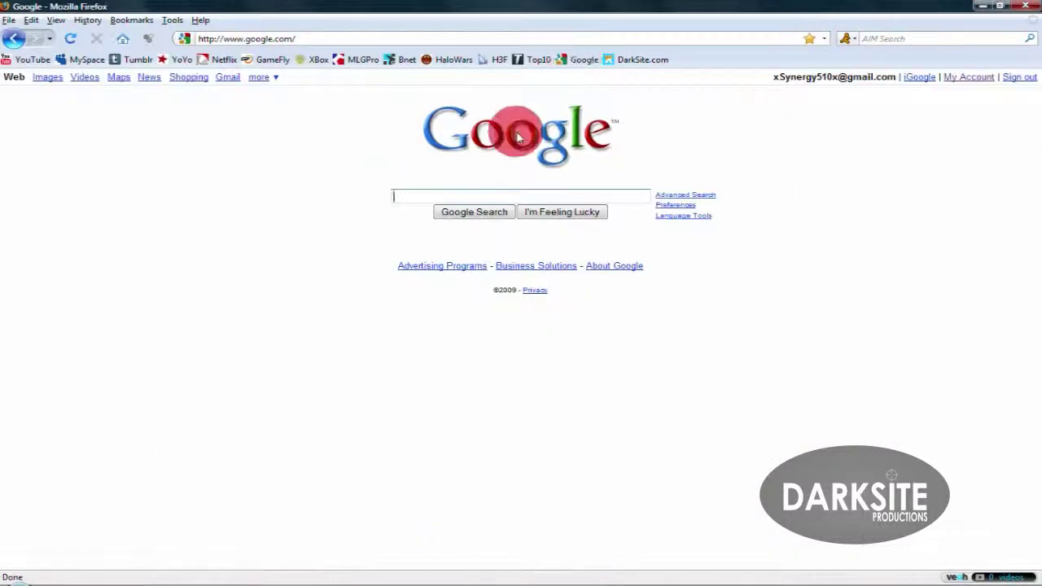
pyautogui.click(395, 196)
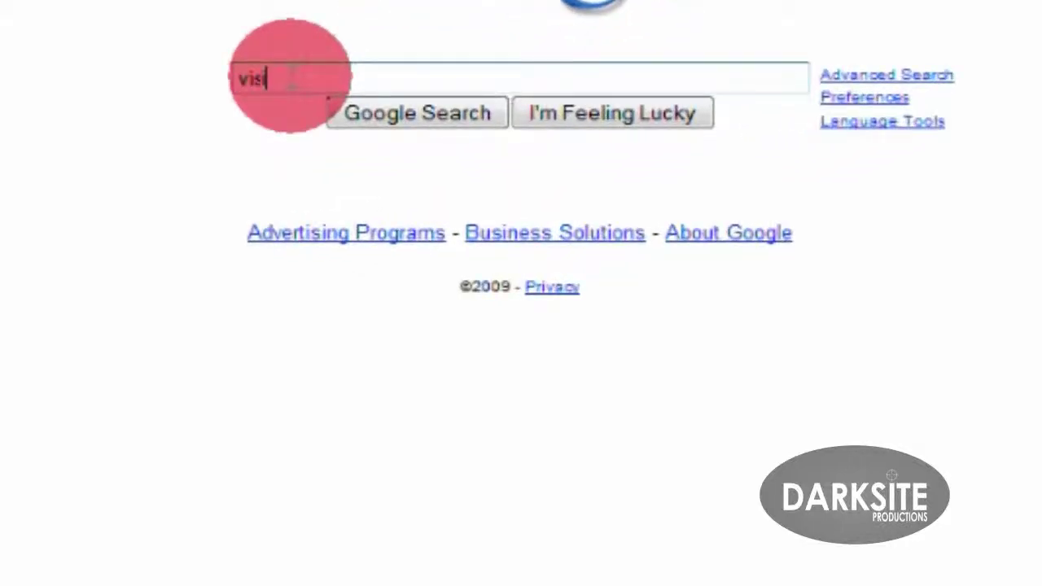
pyautogui.write('visual boy advanced')
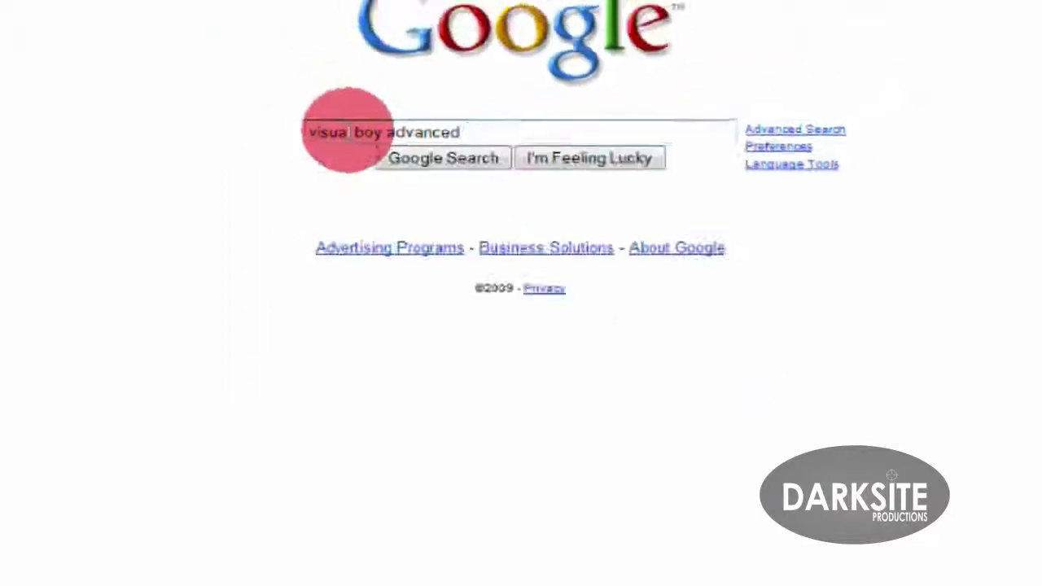
pyautogui.press('Return')
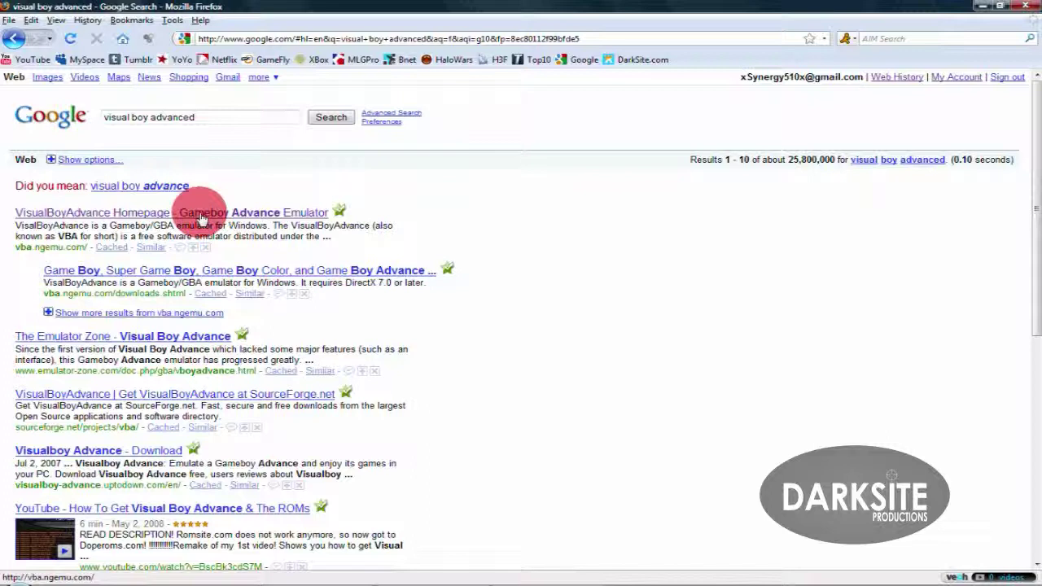
pyautogui.click(202, 214)
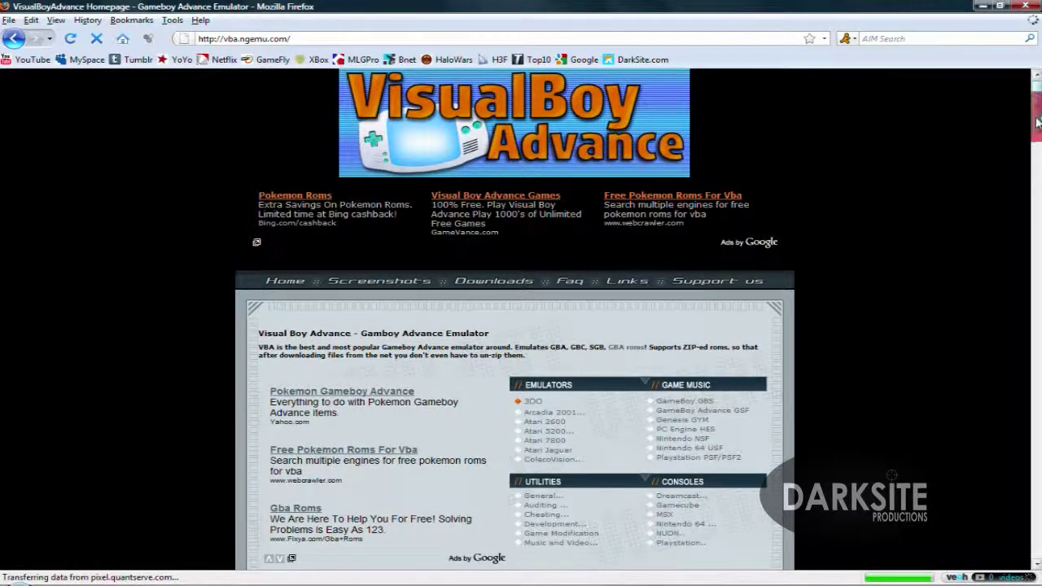
# Step: Fetch VisualBoyAdvance 1.8.0 beta 3 from Latest News, dismiss the prompt, and minimize Firefox
pyautogui.moveTo(1038, 122); pyautogui.dragTo(1033, 156)
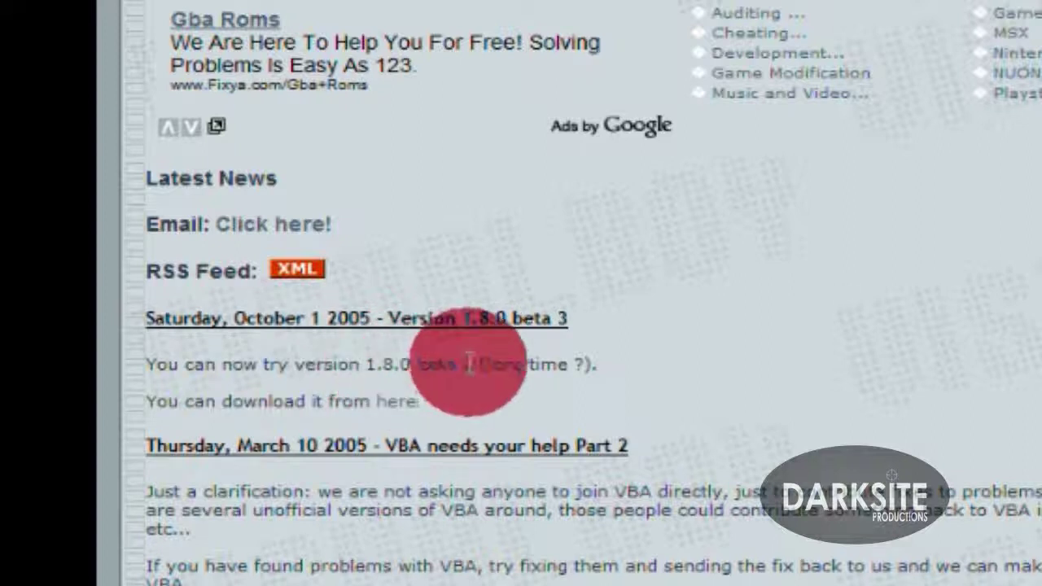
pyautogui.click(403, 404)
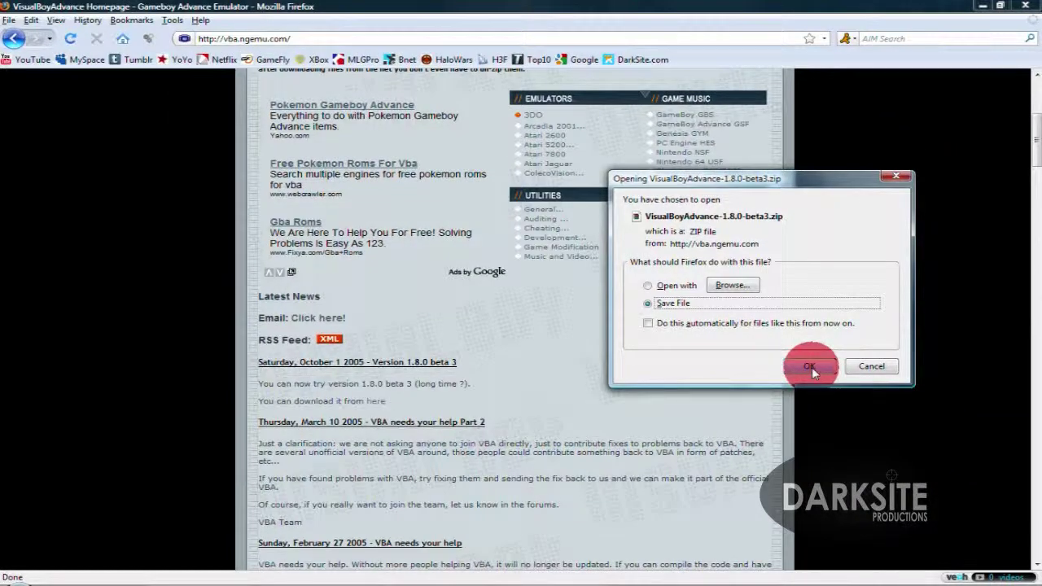
pyautogui.click(871, 367)
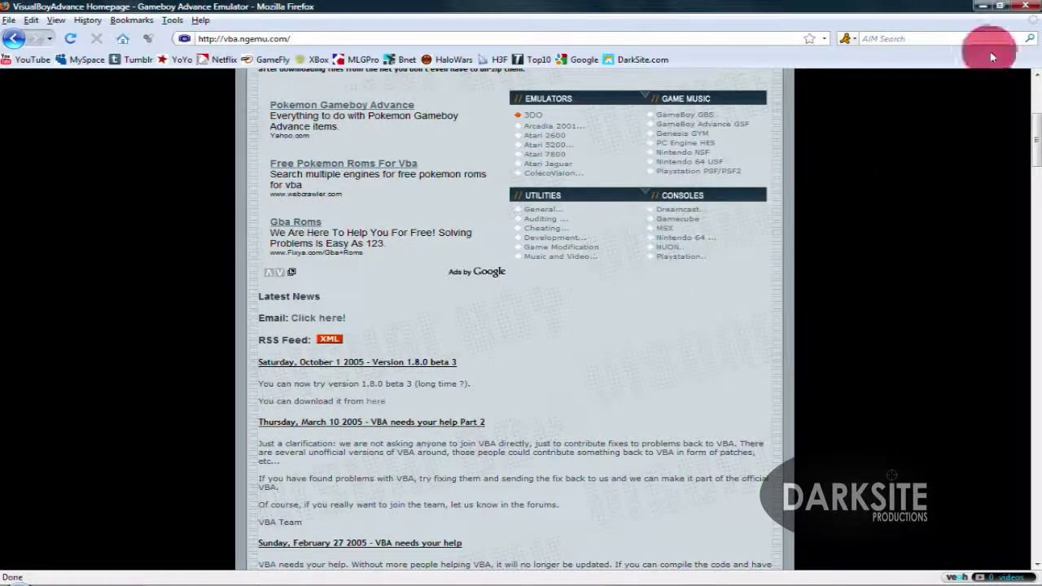
pyautogui.click(982, 16)
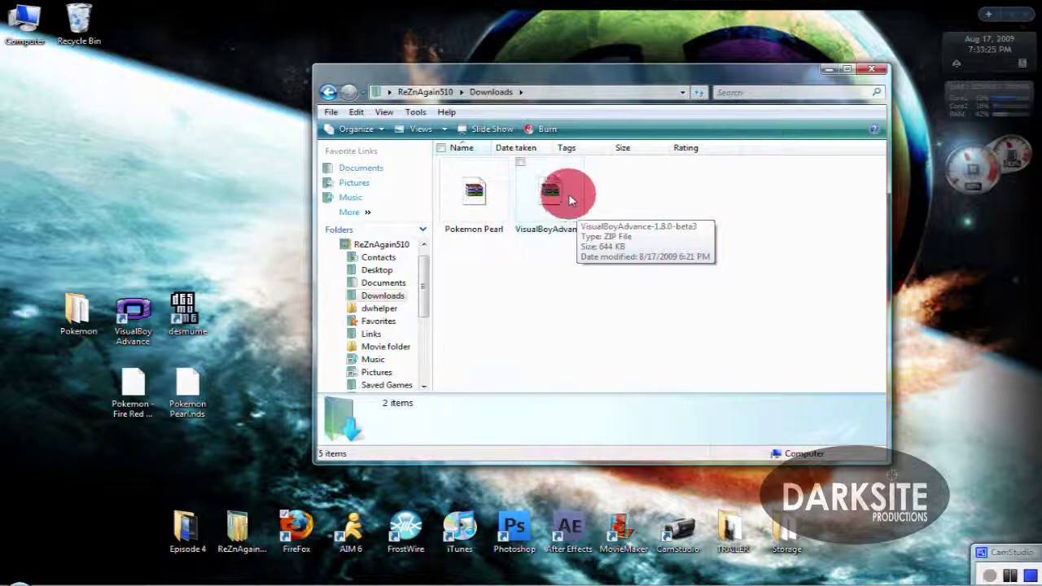
# Step: Extract the VisualBoyAdvance program from the ZIP onto the desktop and close WinRAR
pyautogui.click(570, 201)
pyautogui.doubleClick(570, 201)
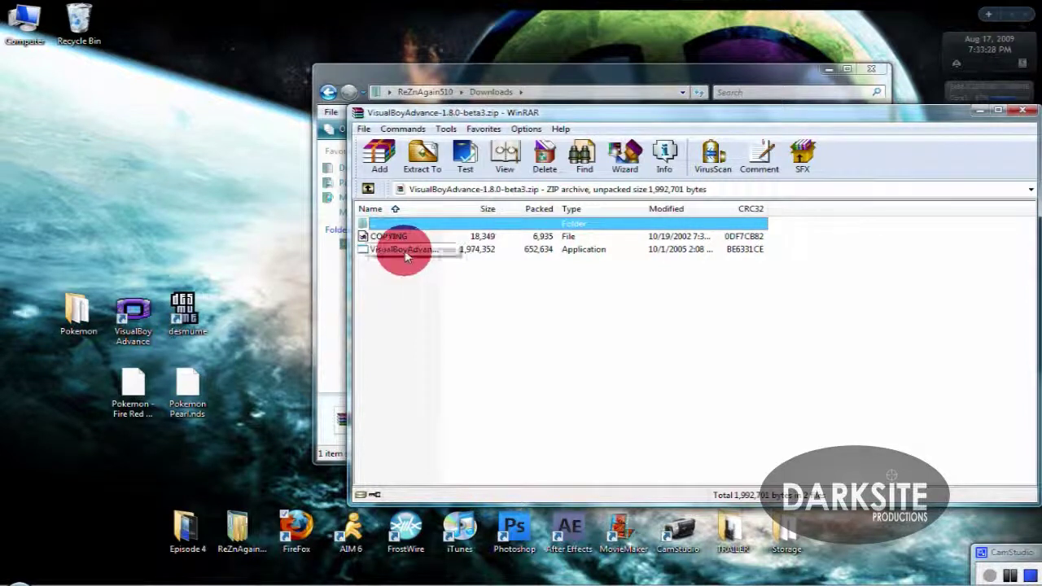
pyautogui.click(407, 252)
pyautogui.moveTo(430, 256); pyautogui.dragTo(194, 257)
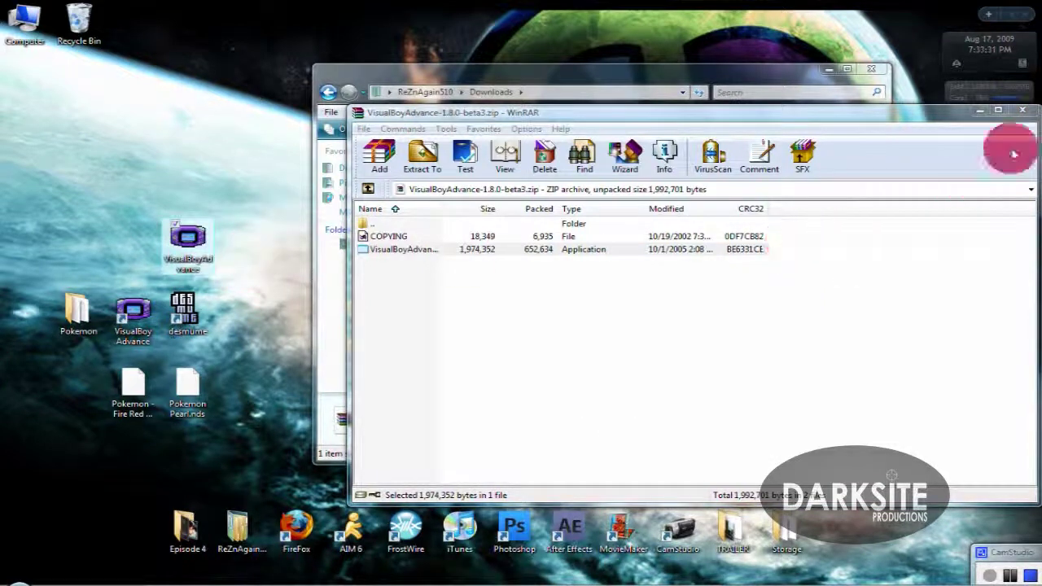
pyautogui.click(1030, 115)
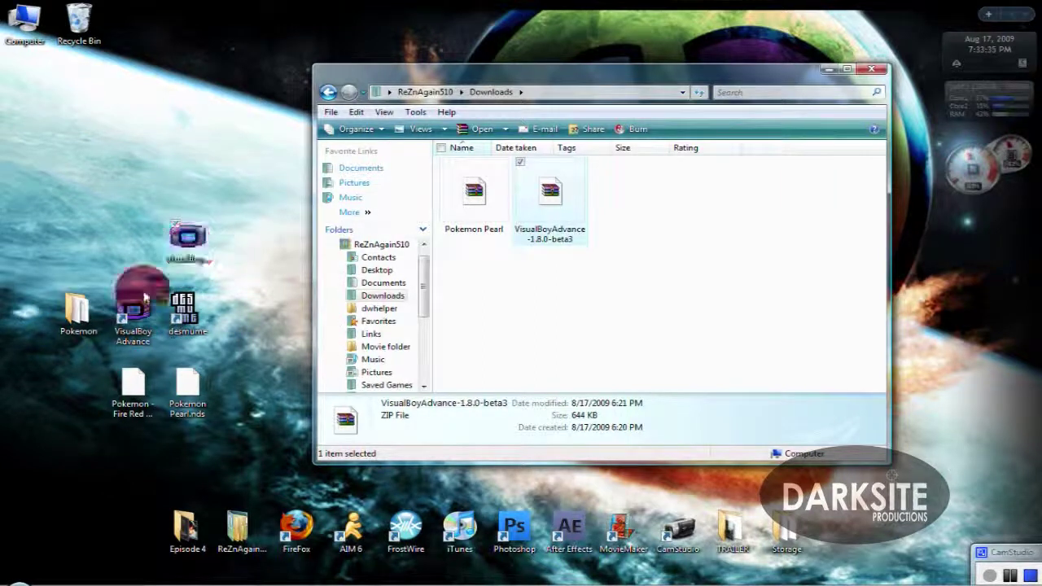
# Step: Delete the extracted VisualBoyAdvance copy, minimize Downloads, and bring Firefox back
pyautogui.click(187, 237)
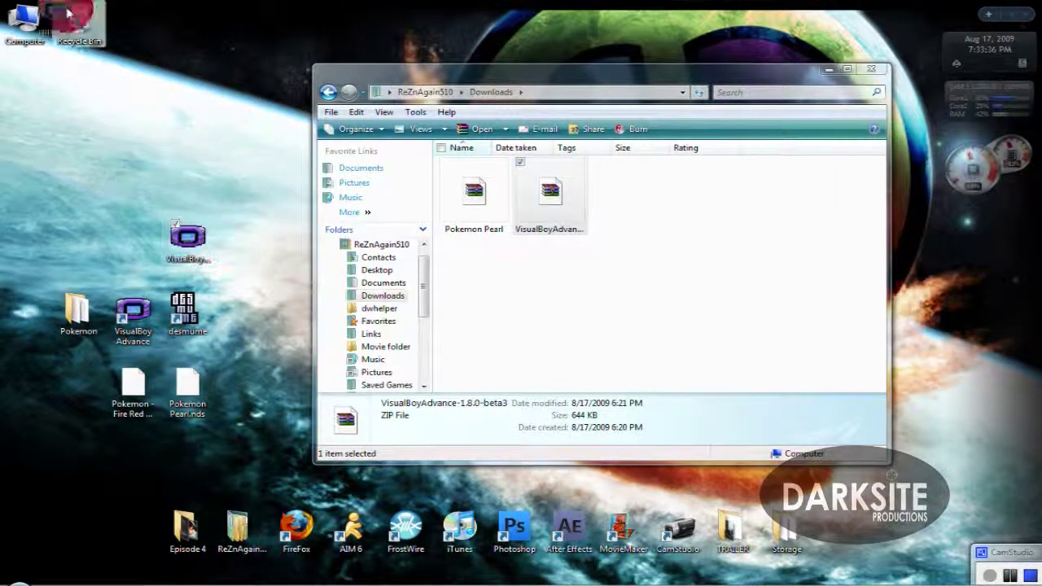
pyautogui.moveTo(97, 29); pyautogui.dragTo(90, 31)
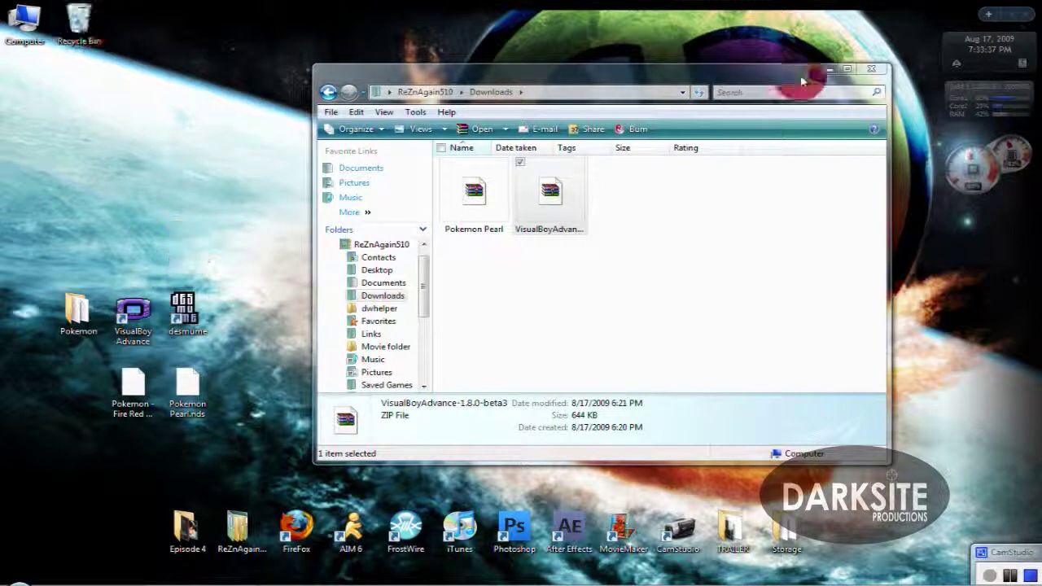
pyautogui.click(826, 71)
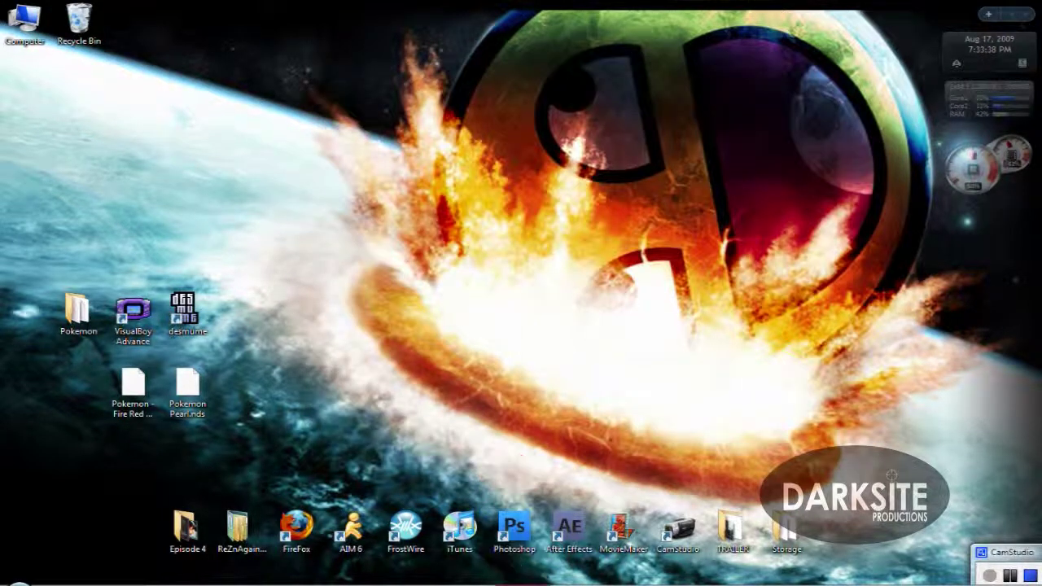
pyautogui.click(508, 539)
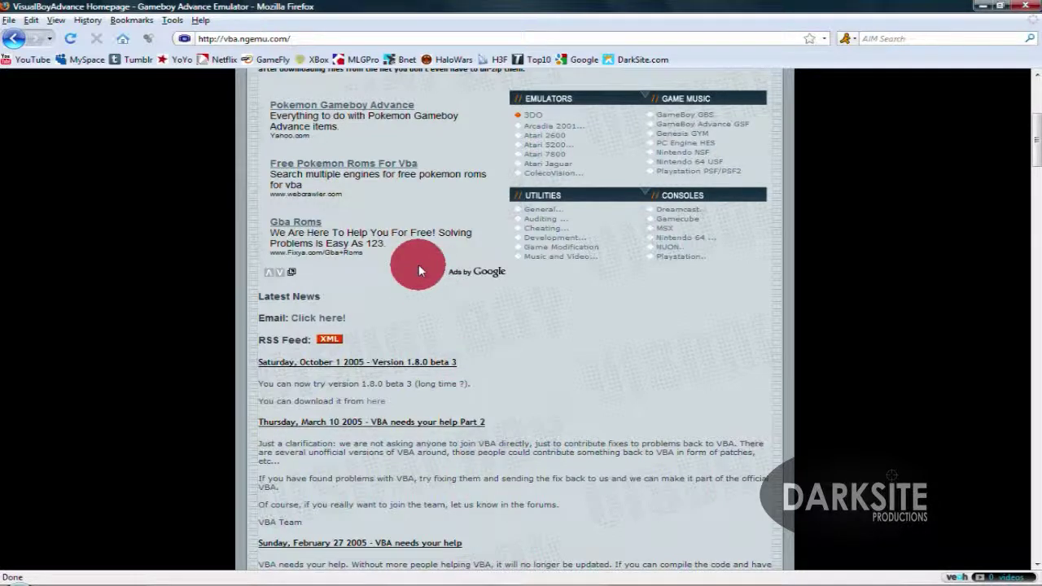
# Step: Go to coolrom.com and open its Gameboy Advance ROMs page
pyautogui.click(427, 39)
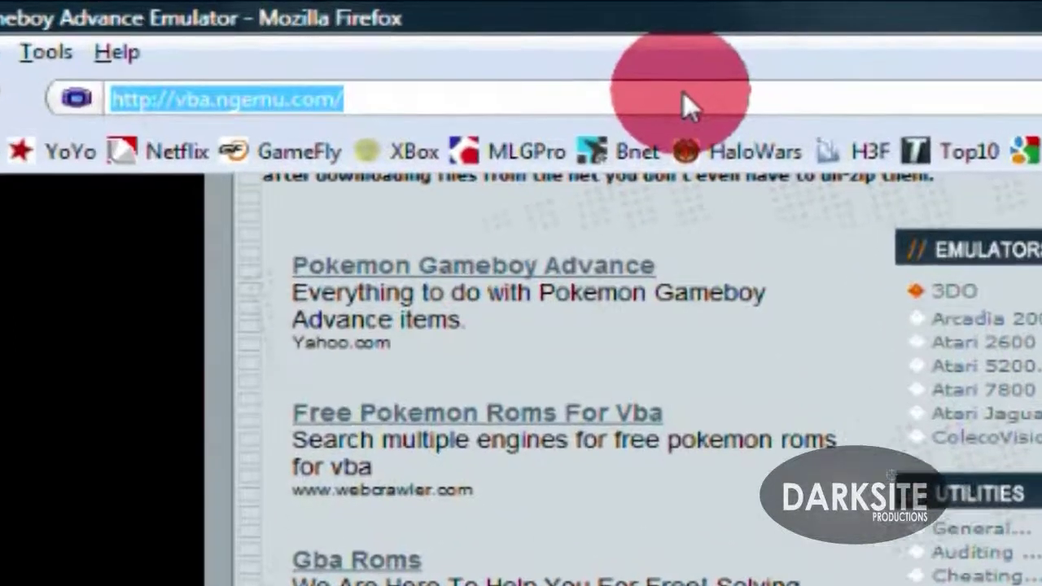
pyautogui.write('coolrom.com')
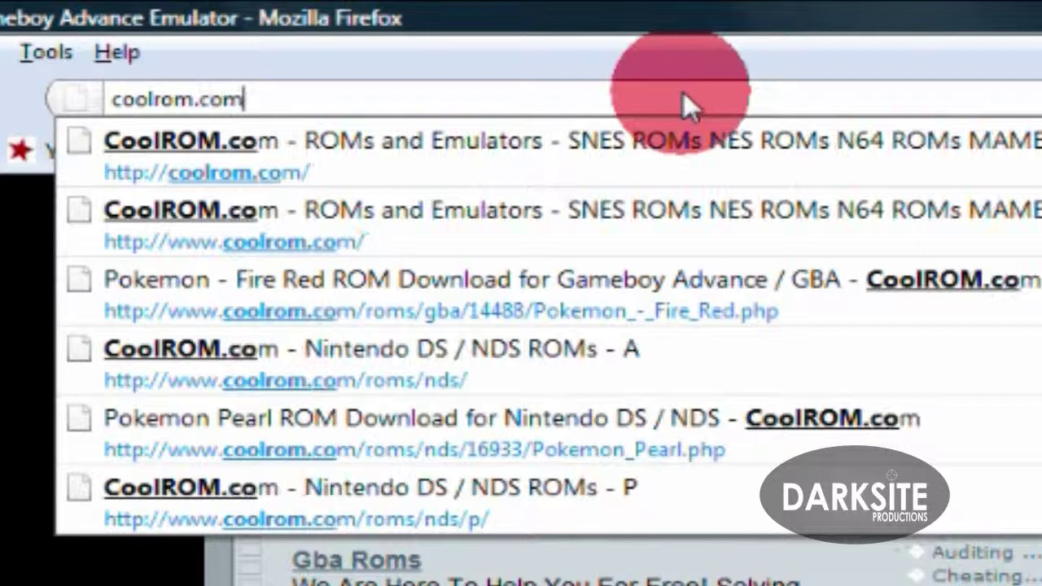
pyautogui.press('Return')
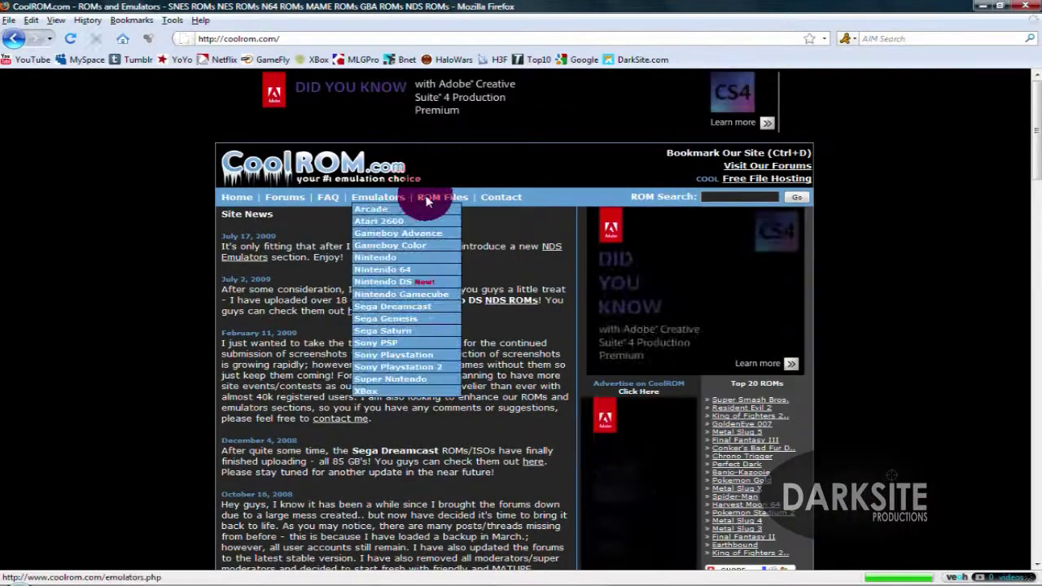
pyautogui.moveTo(434, 197)
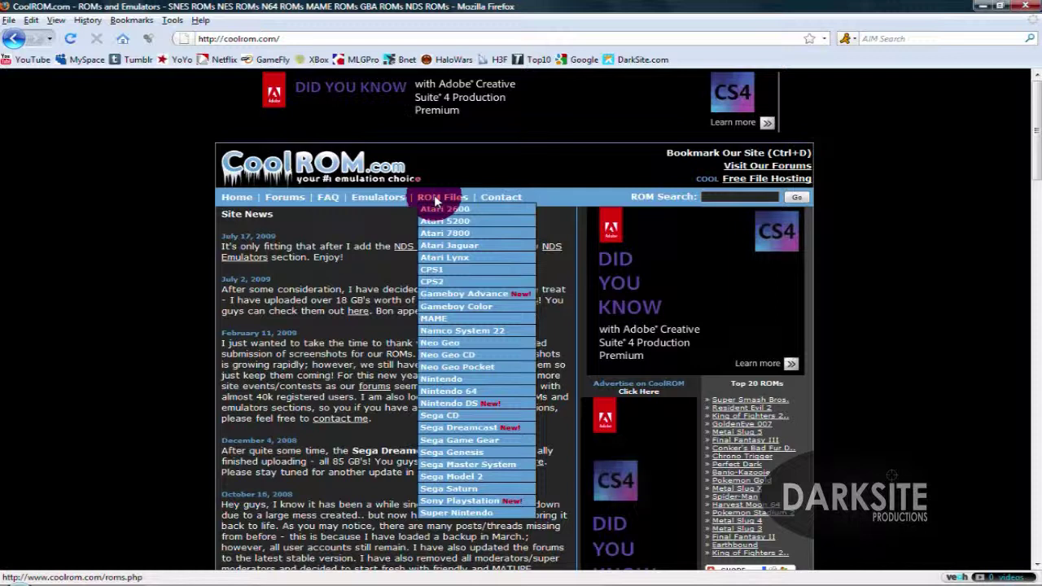
pyautogui.click(465, 299)
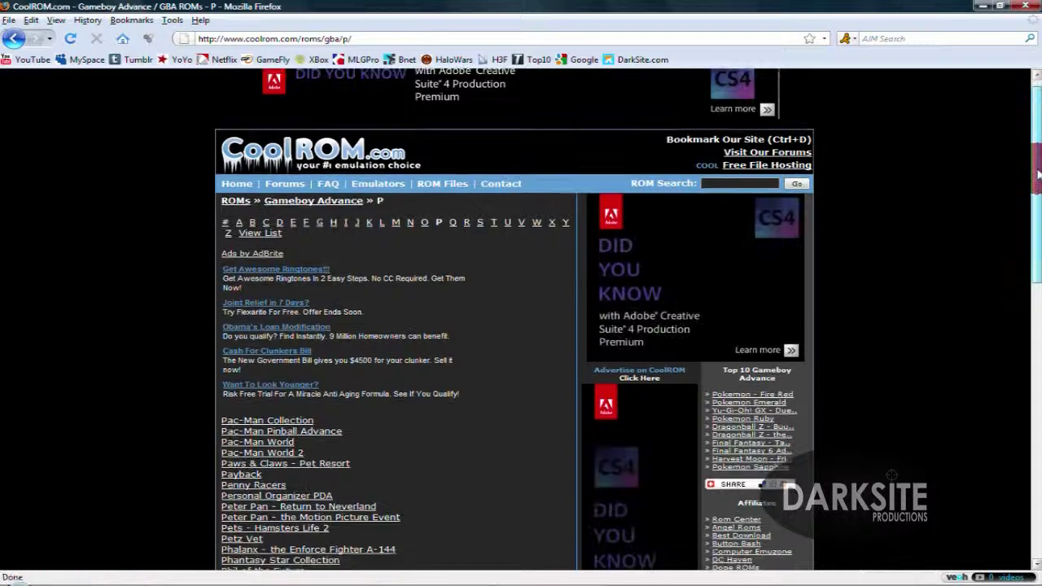
# Step: Open the Pokemon - Fire Red ROM download page, then minimize Firefox
pyautogui.moveTo(1038, 175); pyautogui.dragTo(1031, 311)
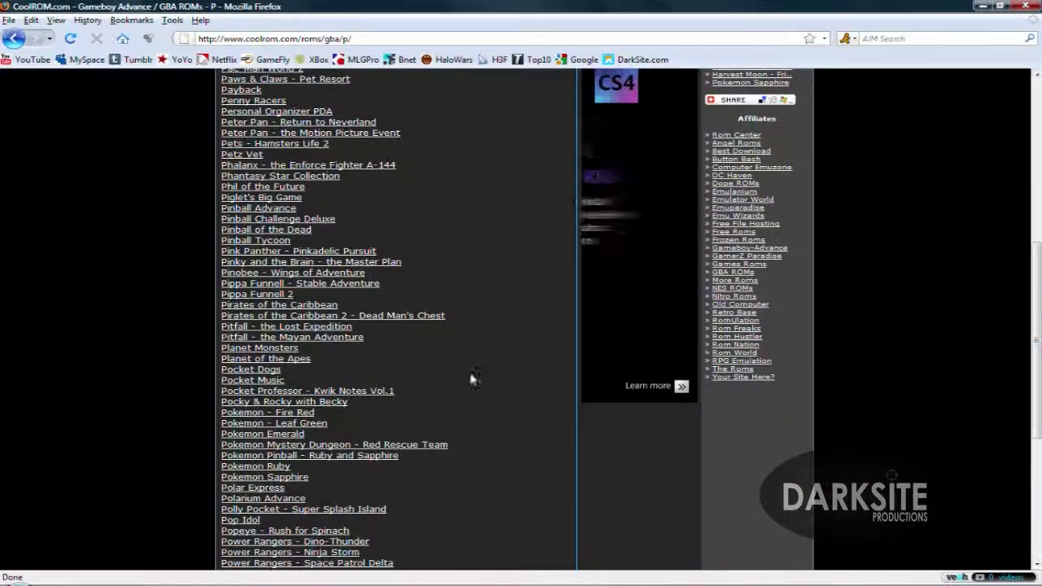
pyautogui.click(307, 415)
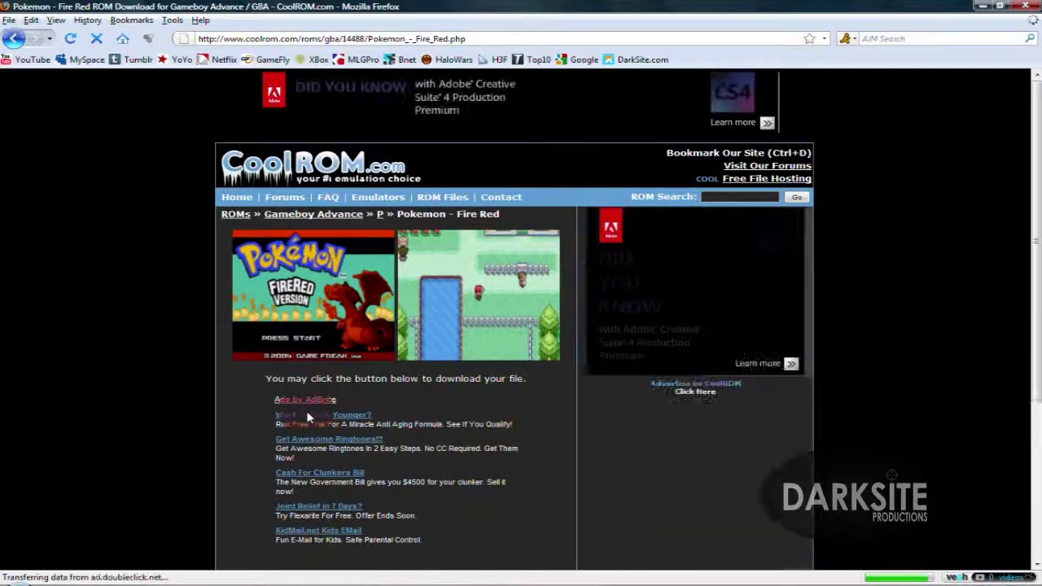
pyautogui.moveTo(1037, 130); pyautogui.dragTo(1037, 175)
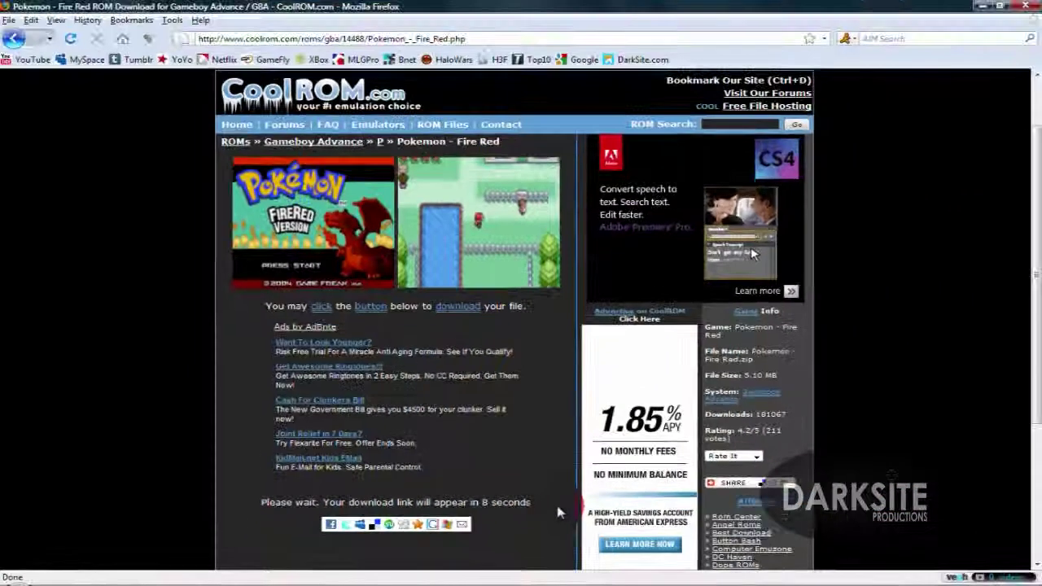
pyautogui.click(987, 8)
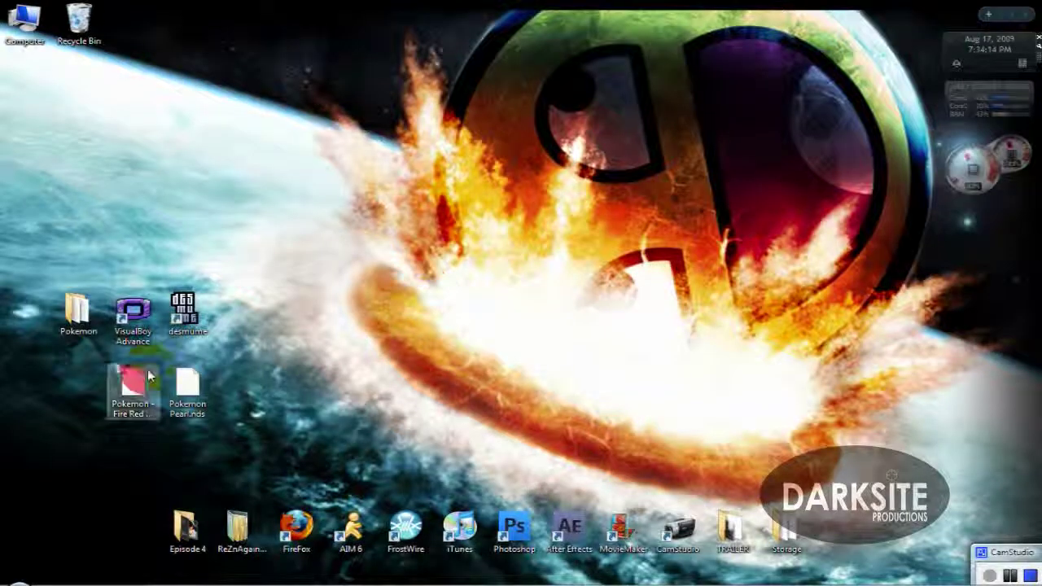
# Step: Drag the Fire Red ROM onto the VisualBoy Advance icon to launch and play it
pyautogui.moveTo(133, 395); pyautogui.dragTo(137, 320)
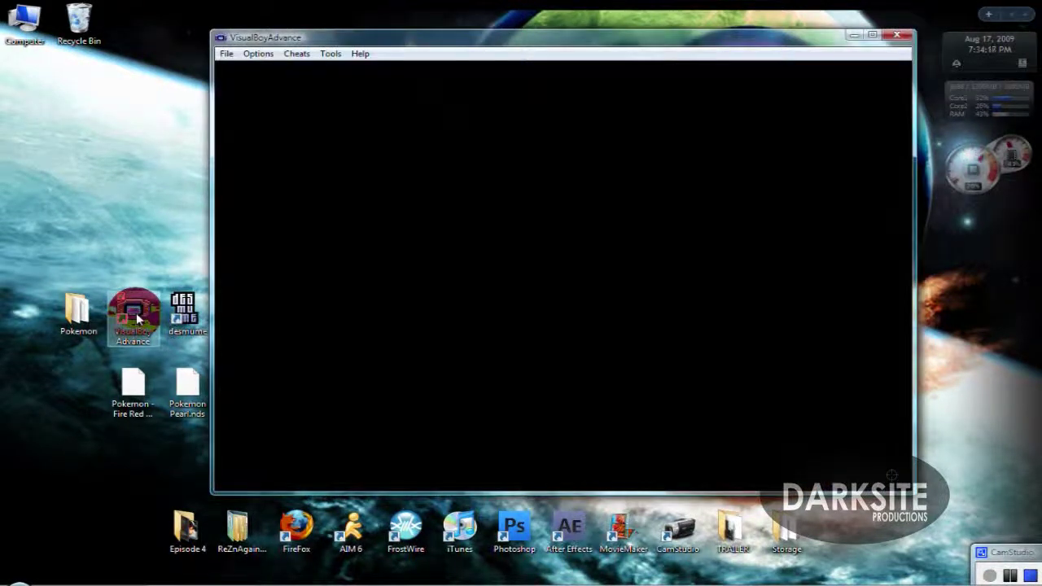
pyautogui.moveTo(137, 320); pyautogui.dragTo(488, 271)
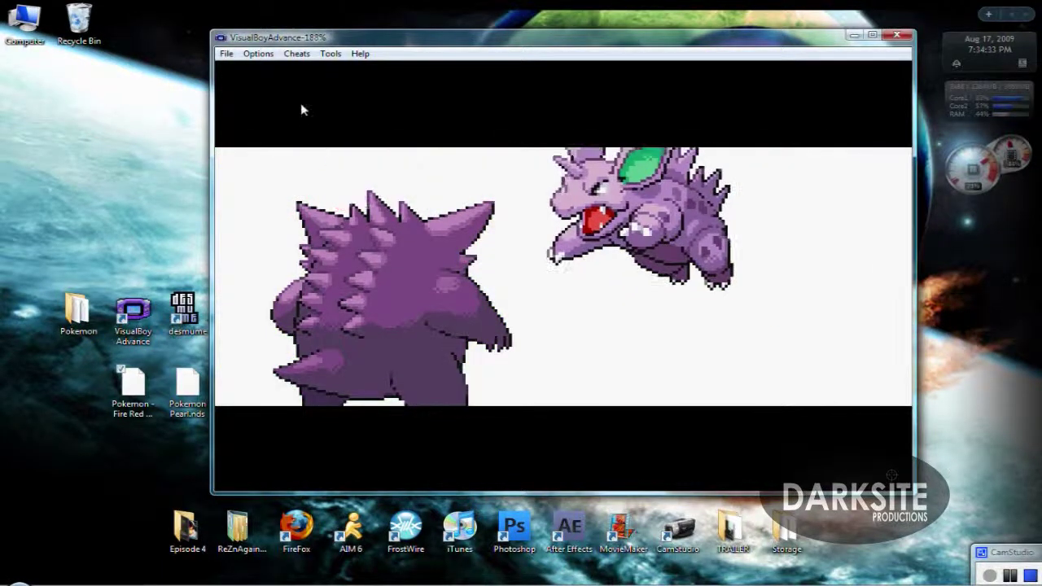
pyautogui.click(259, 53)
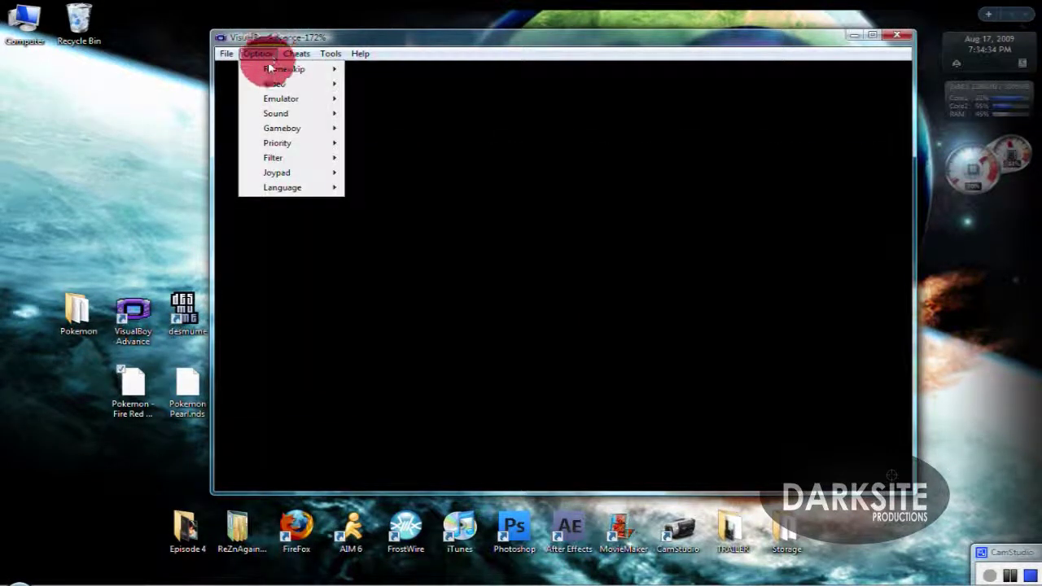
# Step: Set Frame skip > Throttle to a custom 300%, then close VisualBoyAdvance
pyautogui.moveTo(270, 68)
pyautogui.moveTo(387, 70)
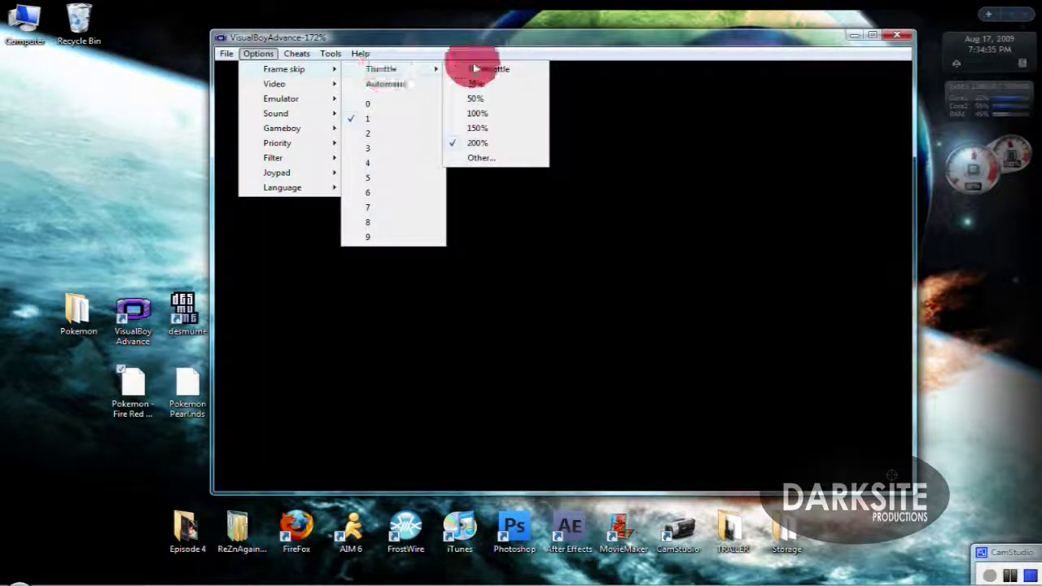
pyautogui.click(480, 158)
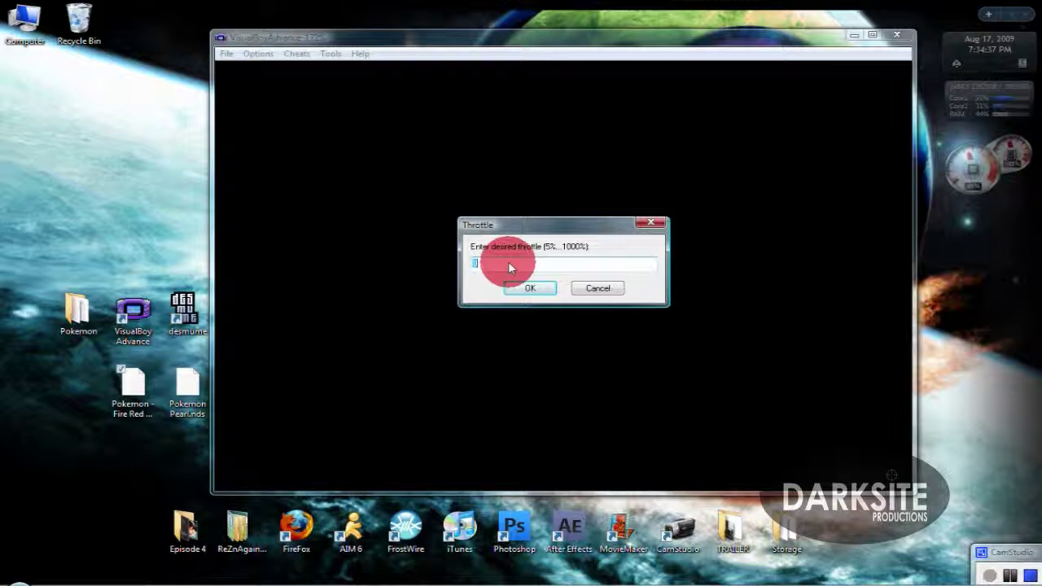
pyautogui.write('300')
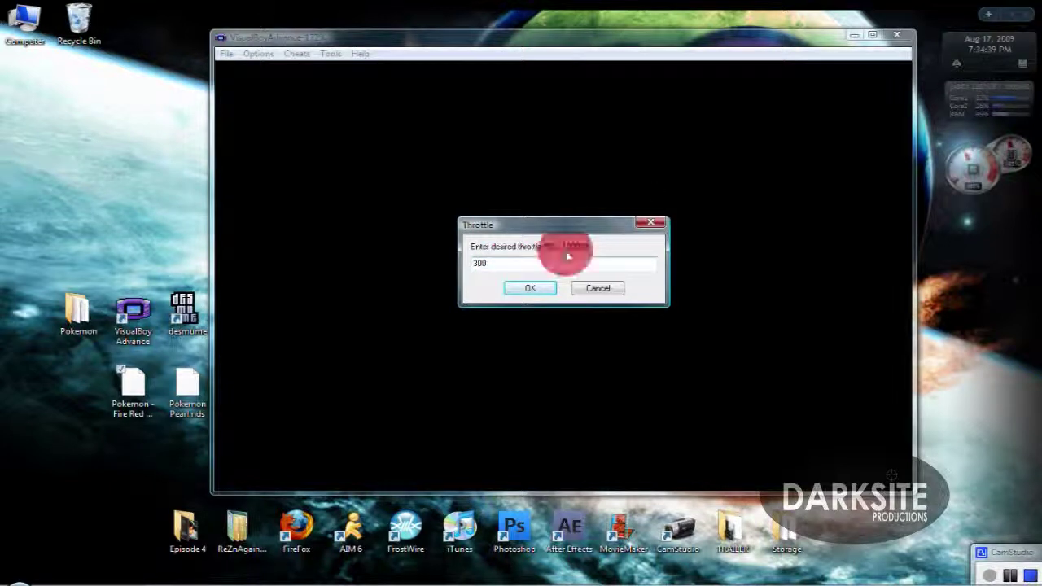
pyautogui.click(532, 287)
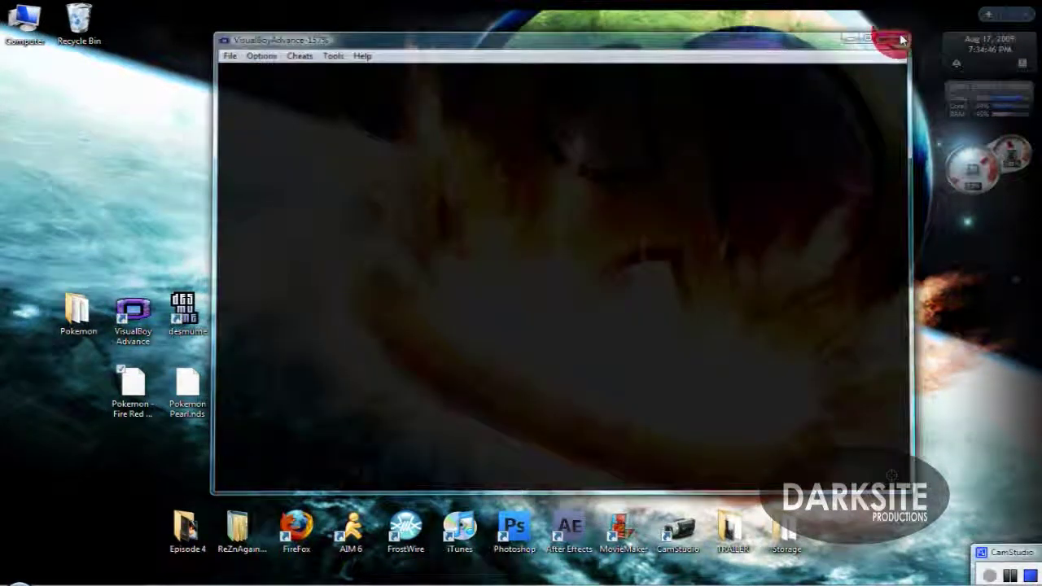
pyautogui.click(902, 39)
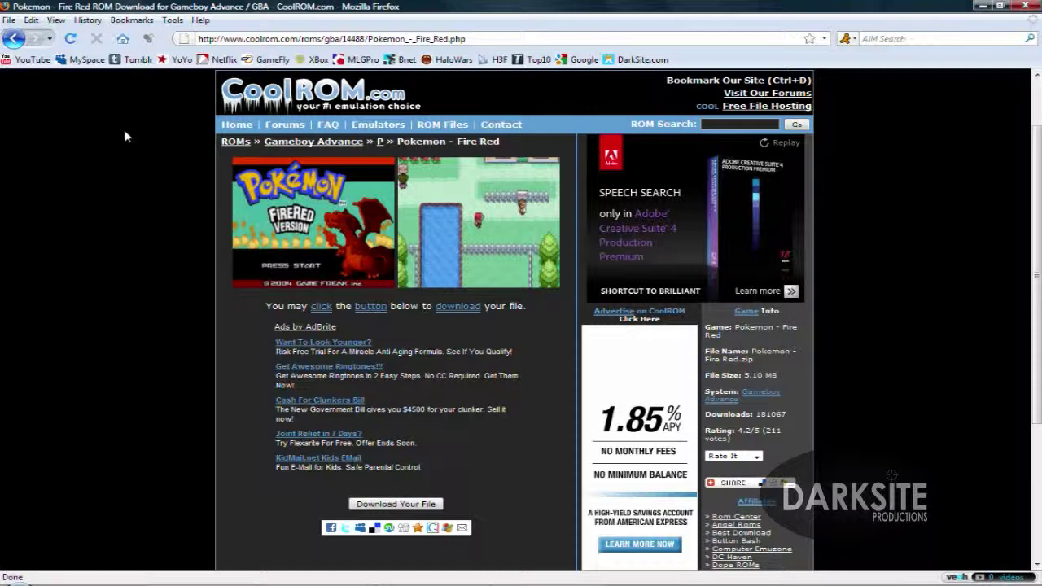
# Step: From CoolROM's home page, open Emulators > Nintendo DS > DeSmuME download on FileSend
pyautogui.click(268, 98)
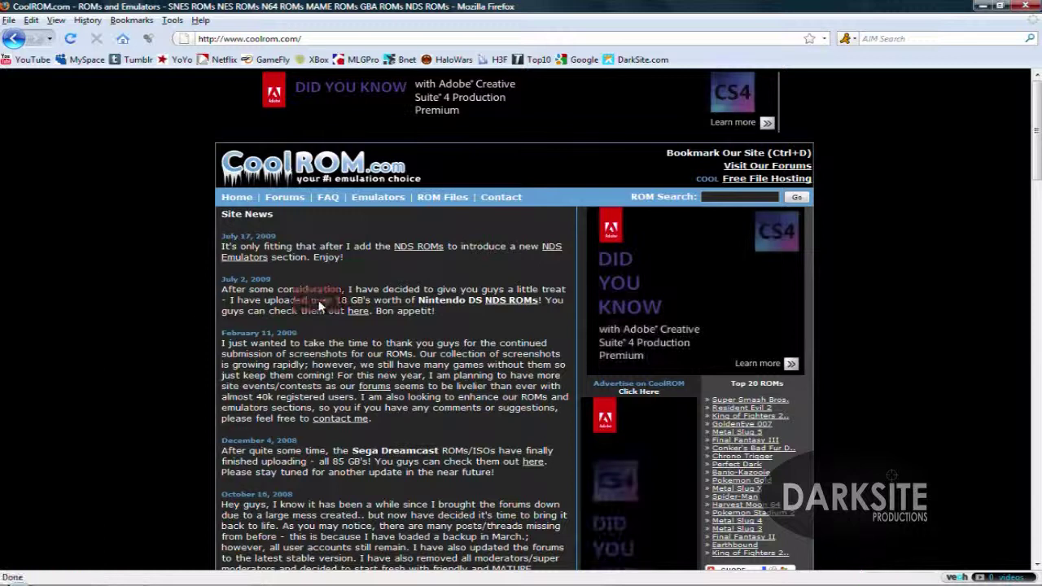
pyautogui.moveTo(376, 202)
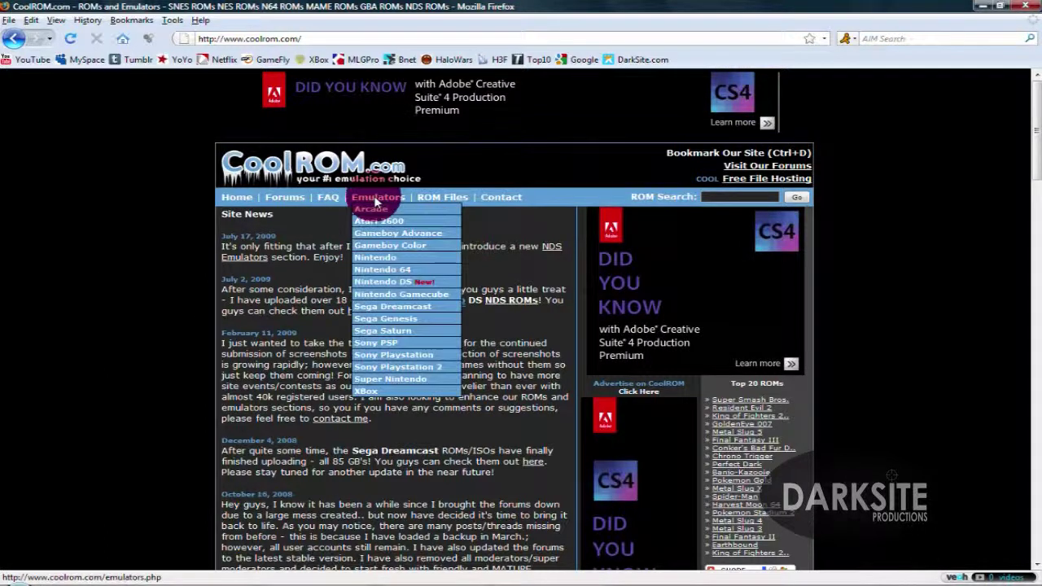
pyautogui.click(381, 284)
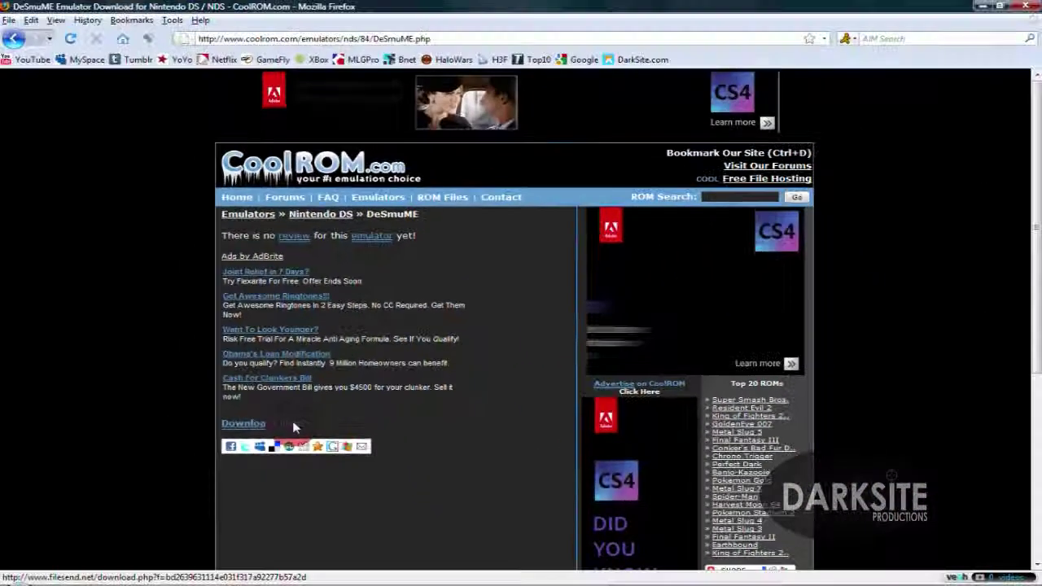
pyautogui.click(294, 427)
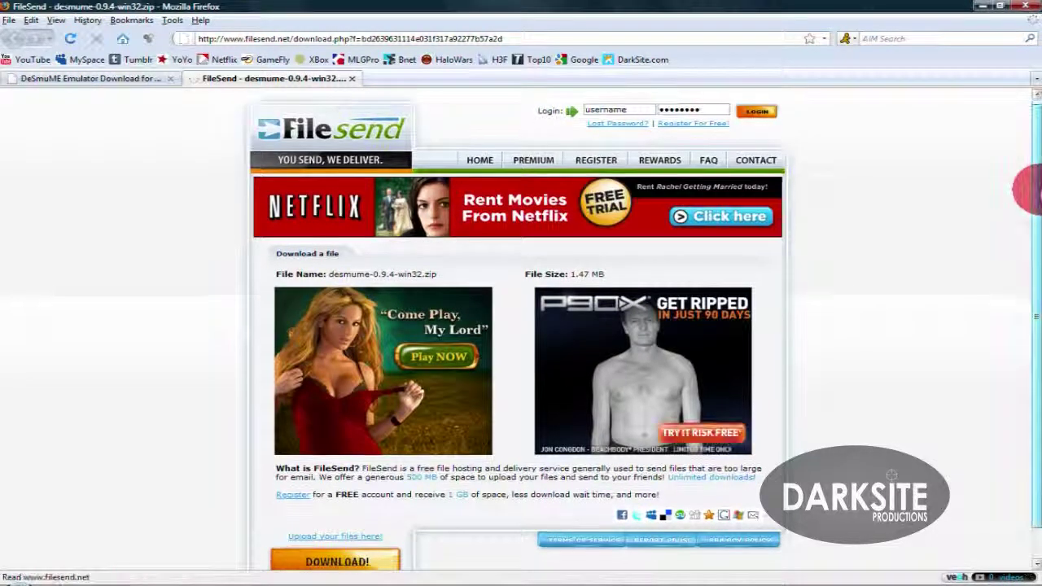
# Step: Start the desmume-0.9.4-win32.zip download on FileSend, then cancel the save prompt
pyautogui.moveTo(1035, 168); pyautogui.dragTo(1039, 226)
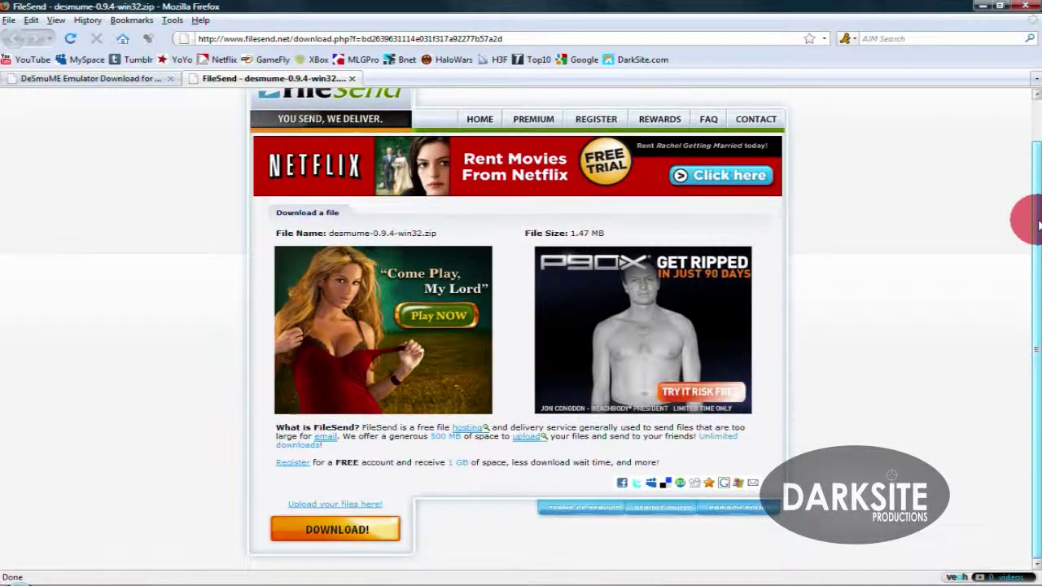
pyautogui.click(336, 531)
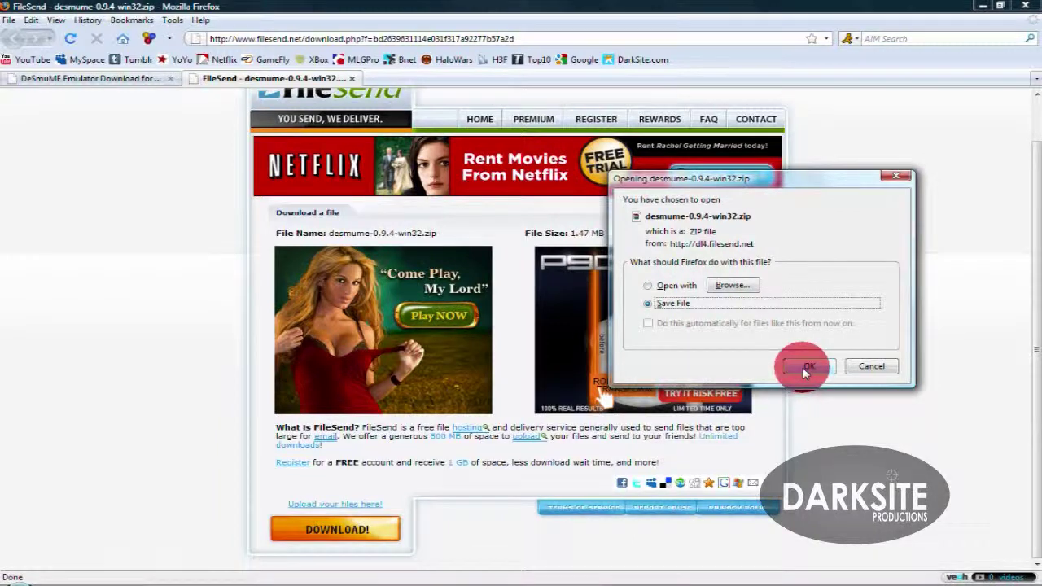
pyautogui.click(866, 369)
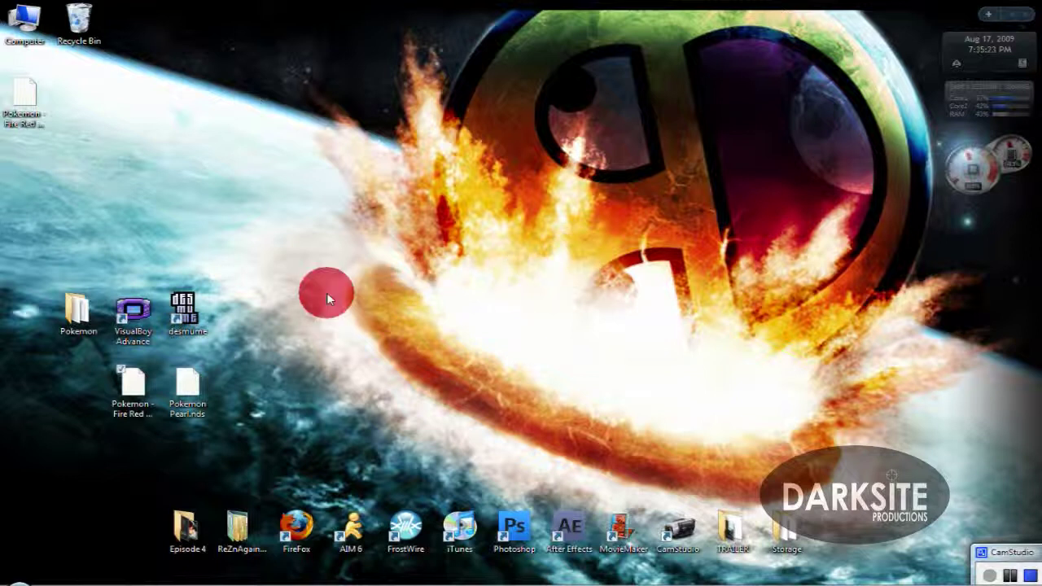
# Step: Launch DeSmuME from the desktop and drag Pokemon Pearl.nds into its window
pyautogui.doubleClick(187, 312)
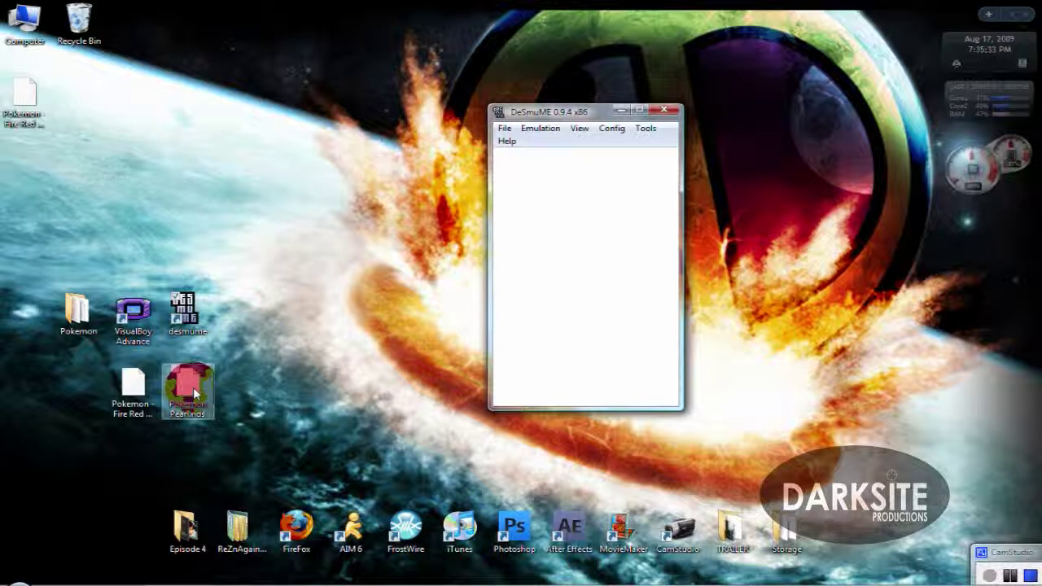
pyautogui.moveTo(193, 394); pyautogui.dragTo(583, 300)
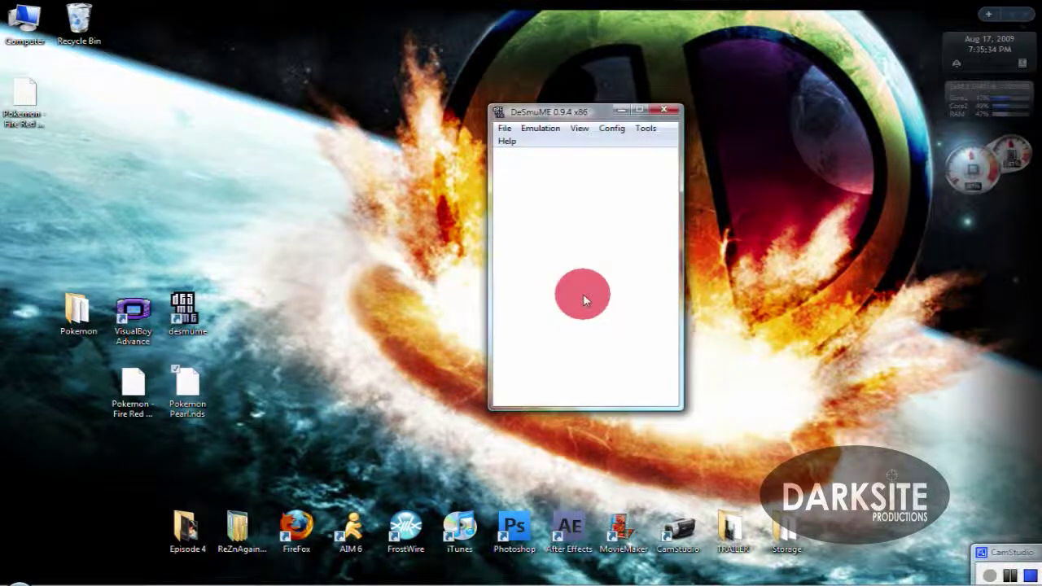